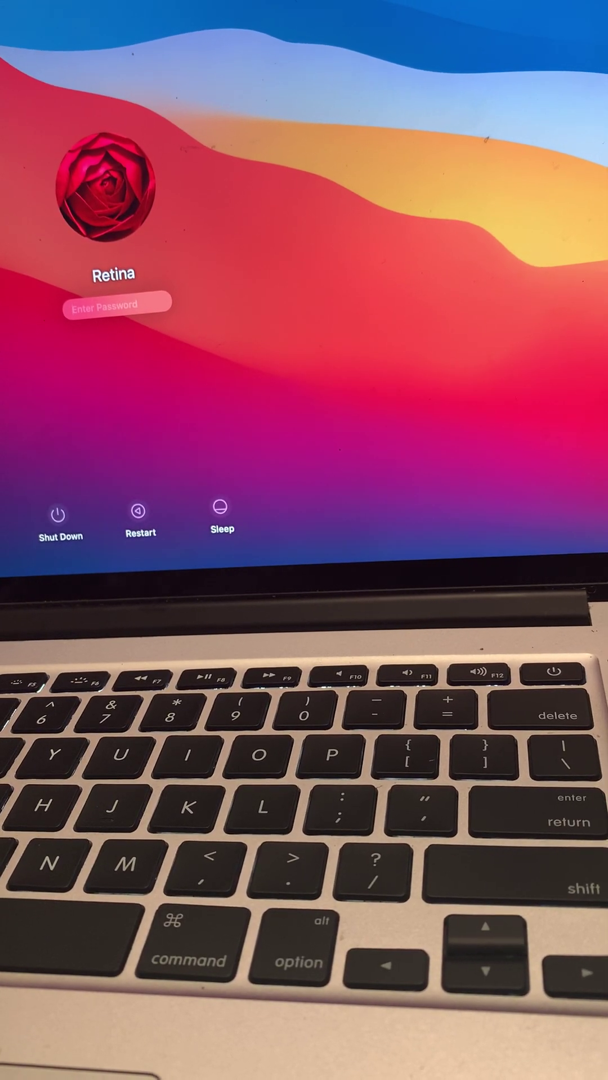
pyautogui.write('a')
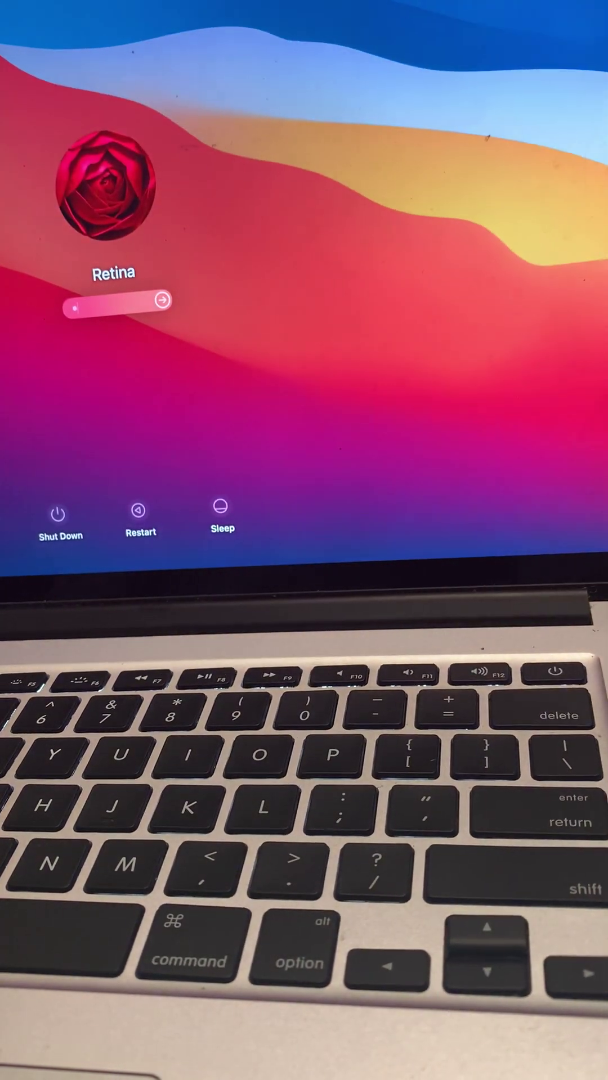